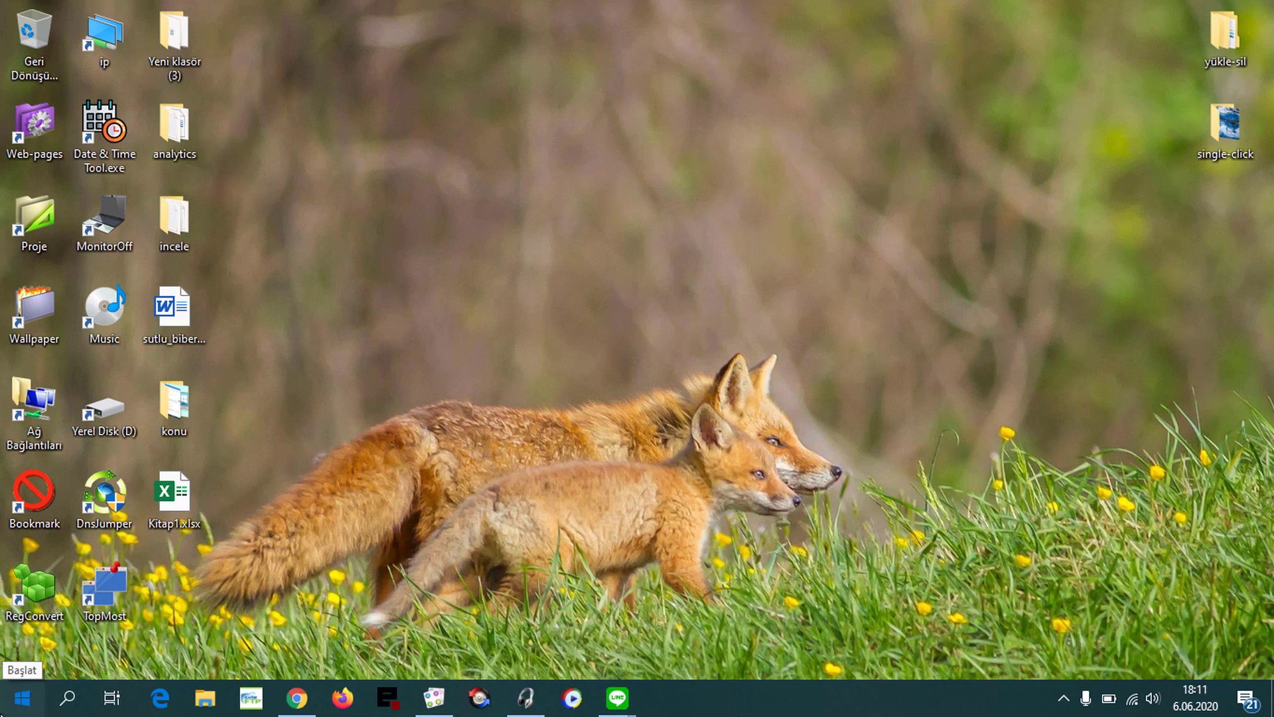
Open Windows Settings, move its window clear of the desktop icons, and go to the Erişim Kolaylığı category
left_click(23, 697)
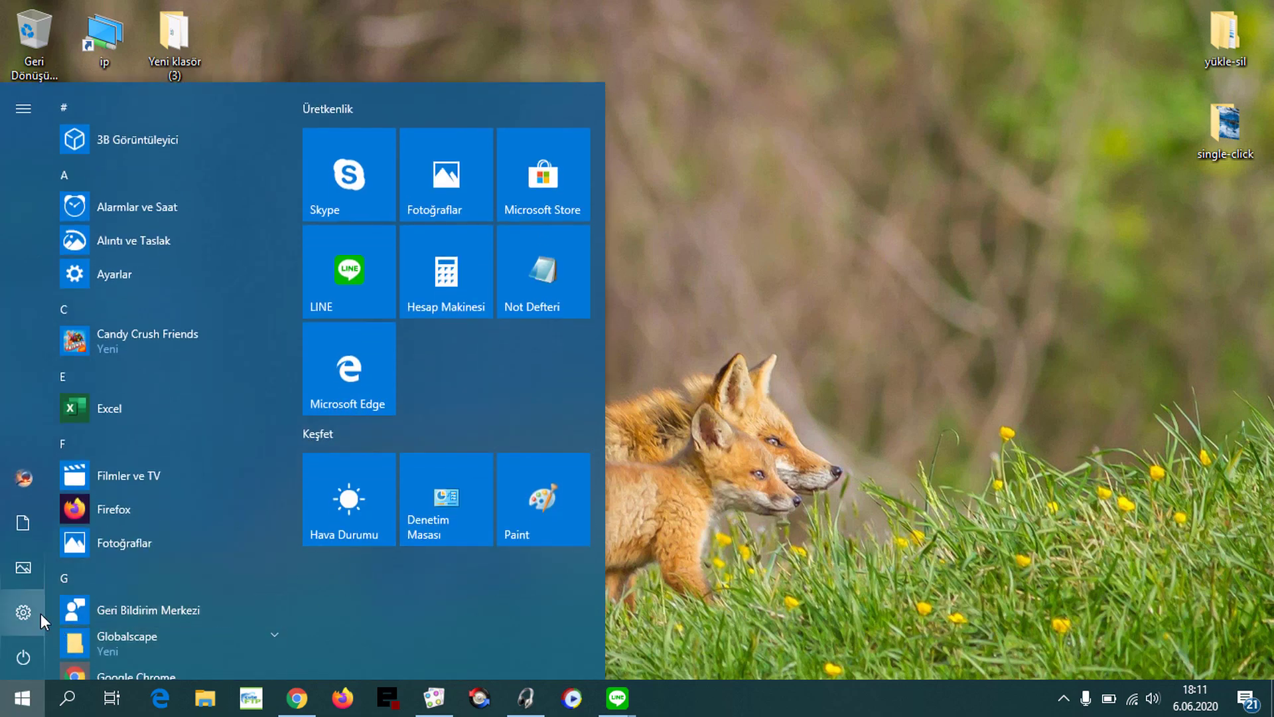
left_click(23, 612)
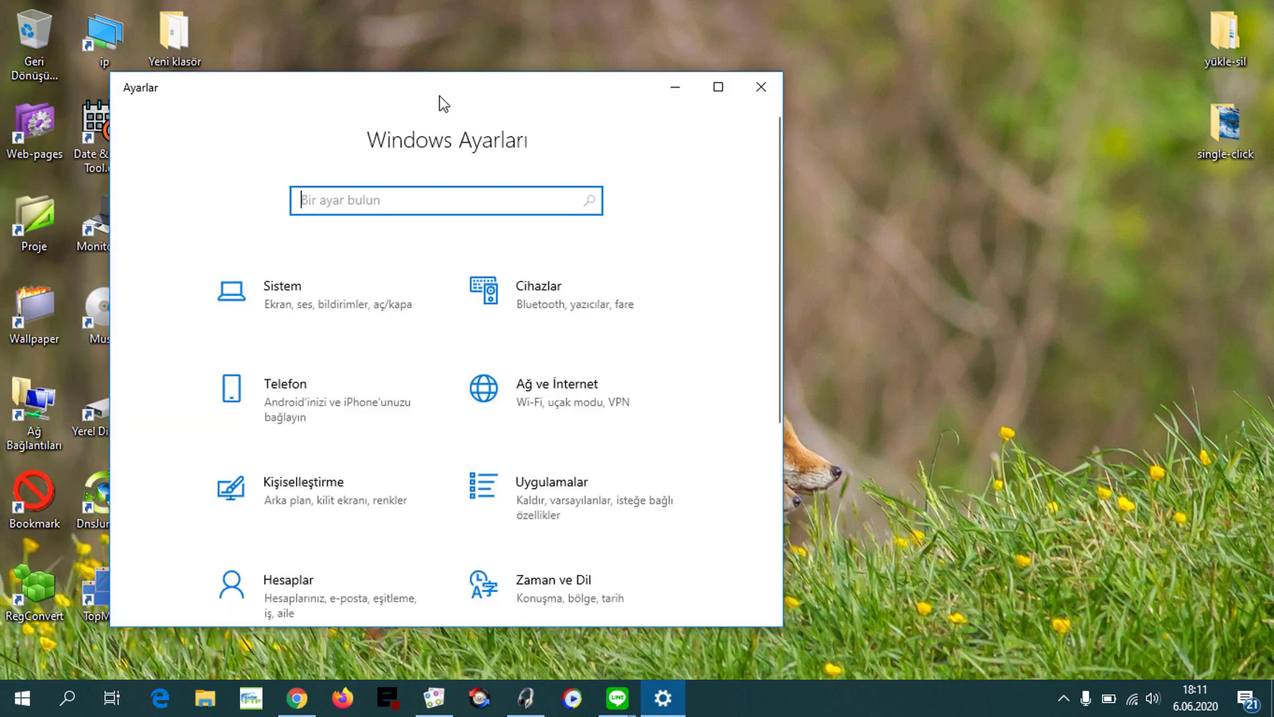
left_click_drag(439, 95, 767, 53)
scroll(791, 270, "down", 5)
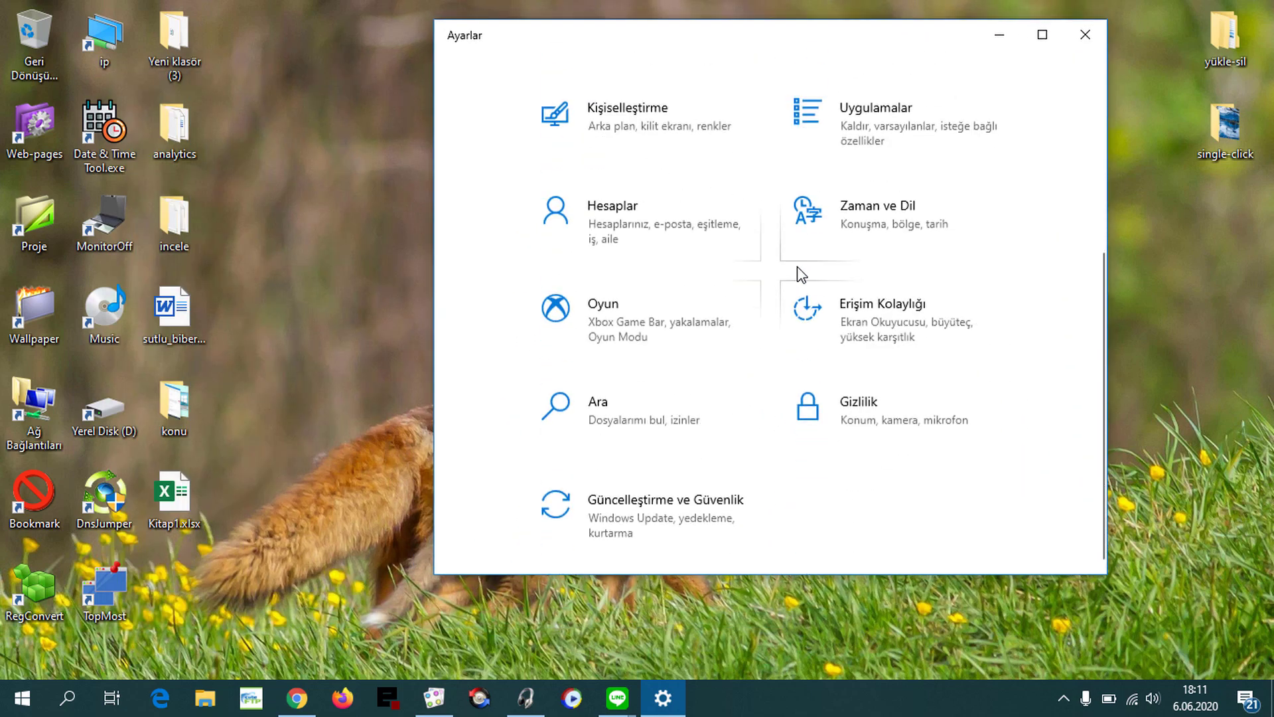
left_click(890, 332)
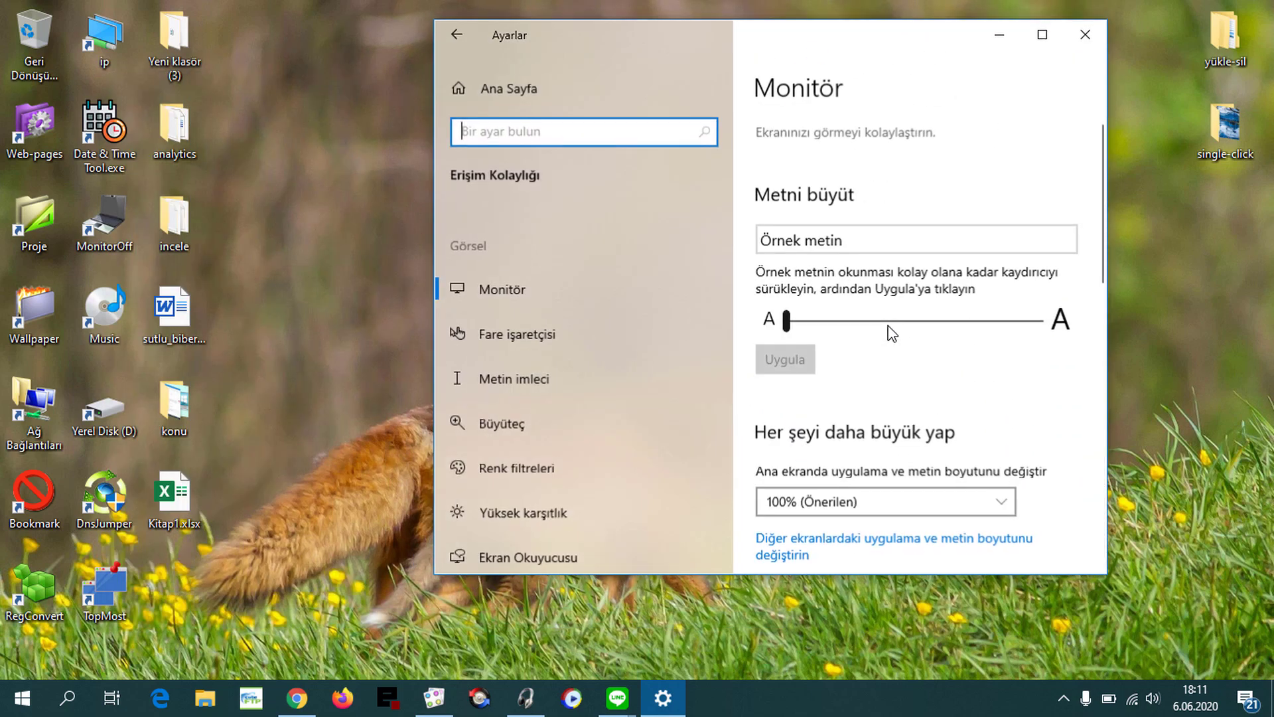
Open the Klavye page under Etkileşim and bring up its Filtre Tuşları'nı kullan section
scroll(592, 393, "down", 6)
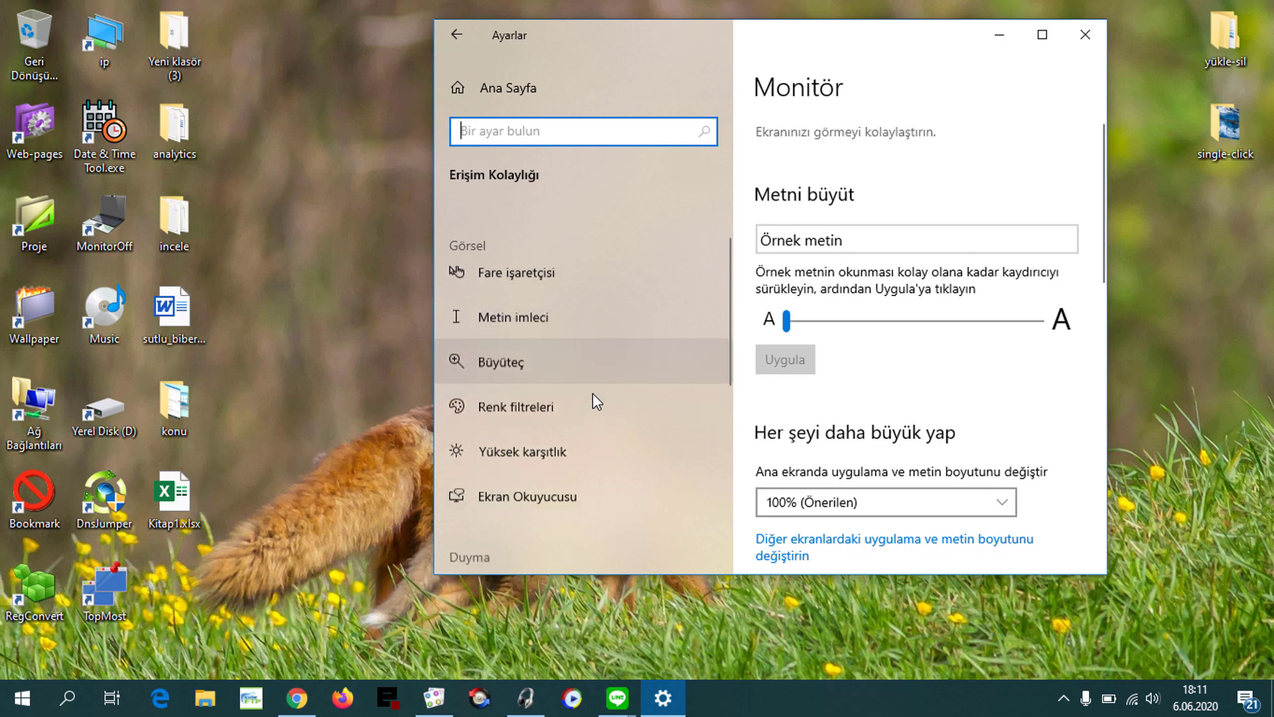
left_click(571, 421)
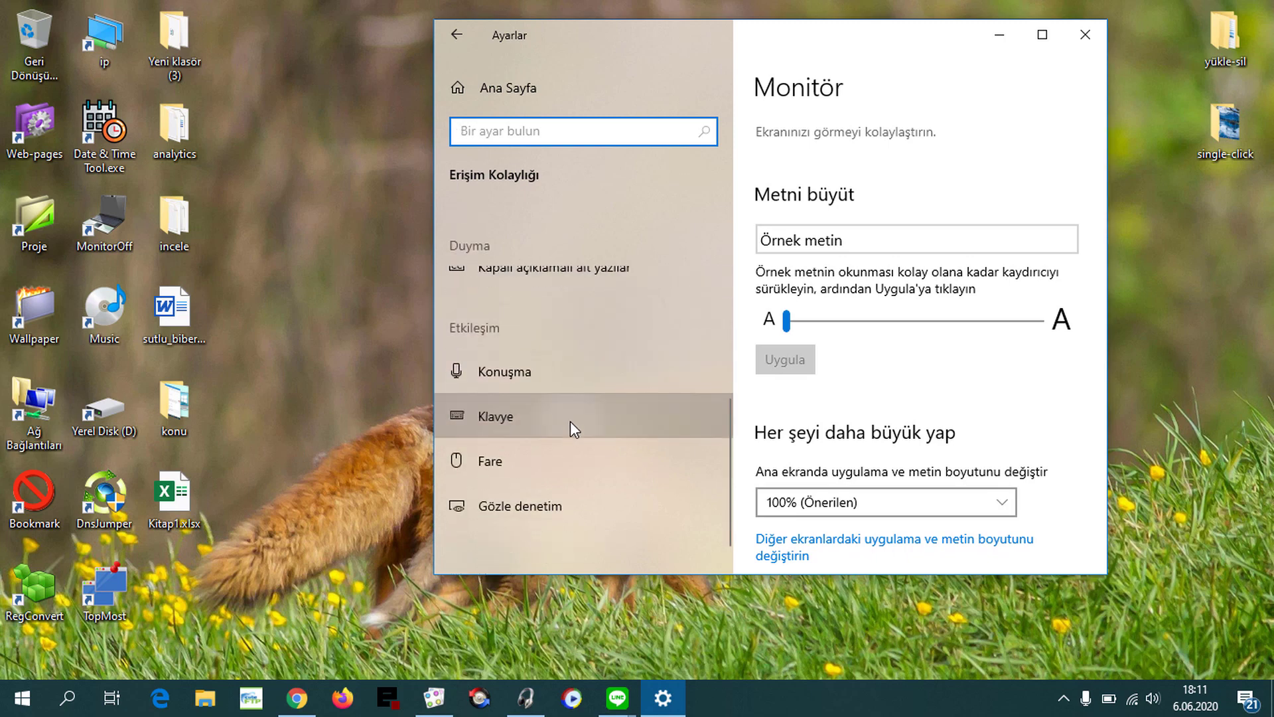
scroll(1088, 297, "down", 8)
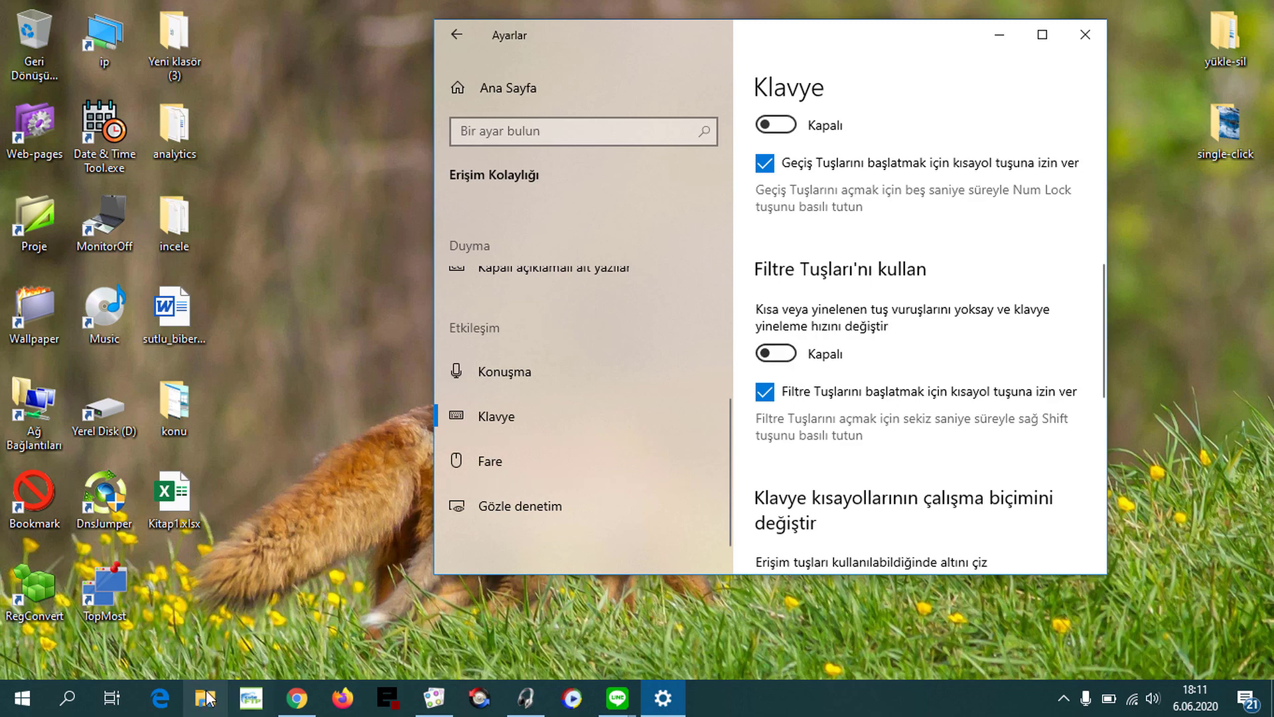
Search for Not Defteri, launch it, and write ceofix.com in the empty document
left_click(77, 711)
type("not")
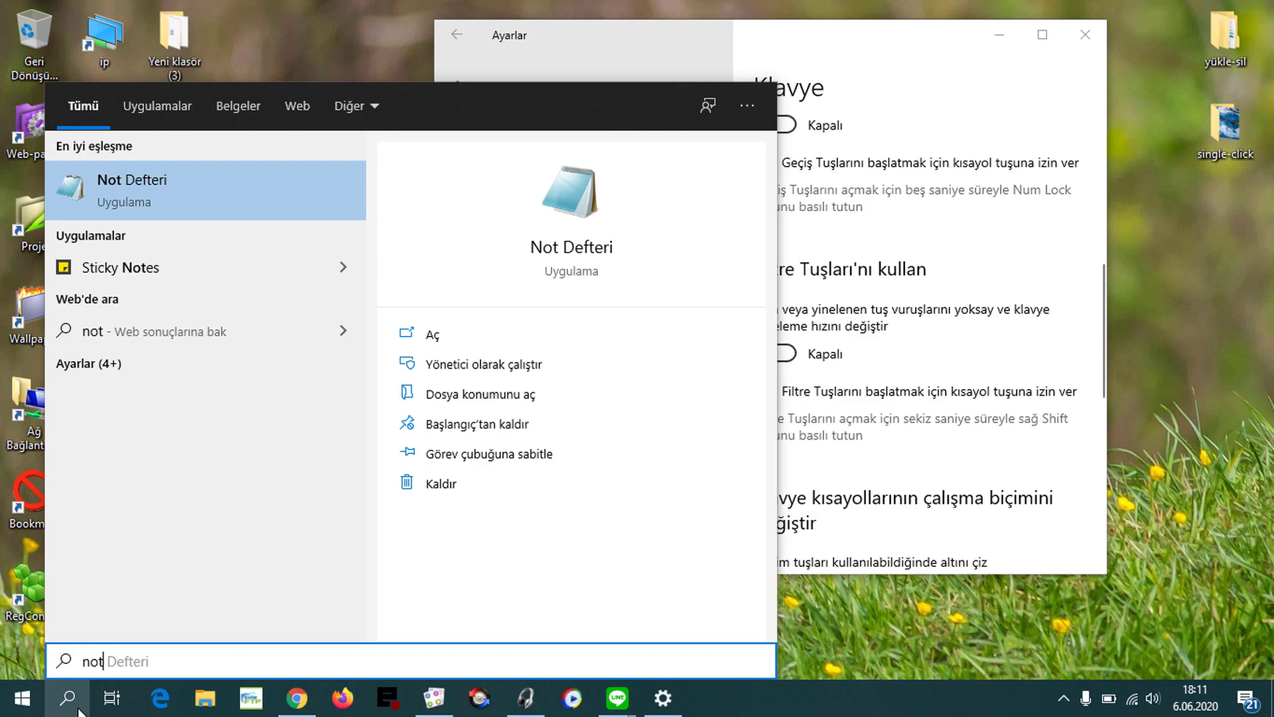
key("Return")
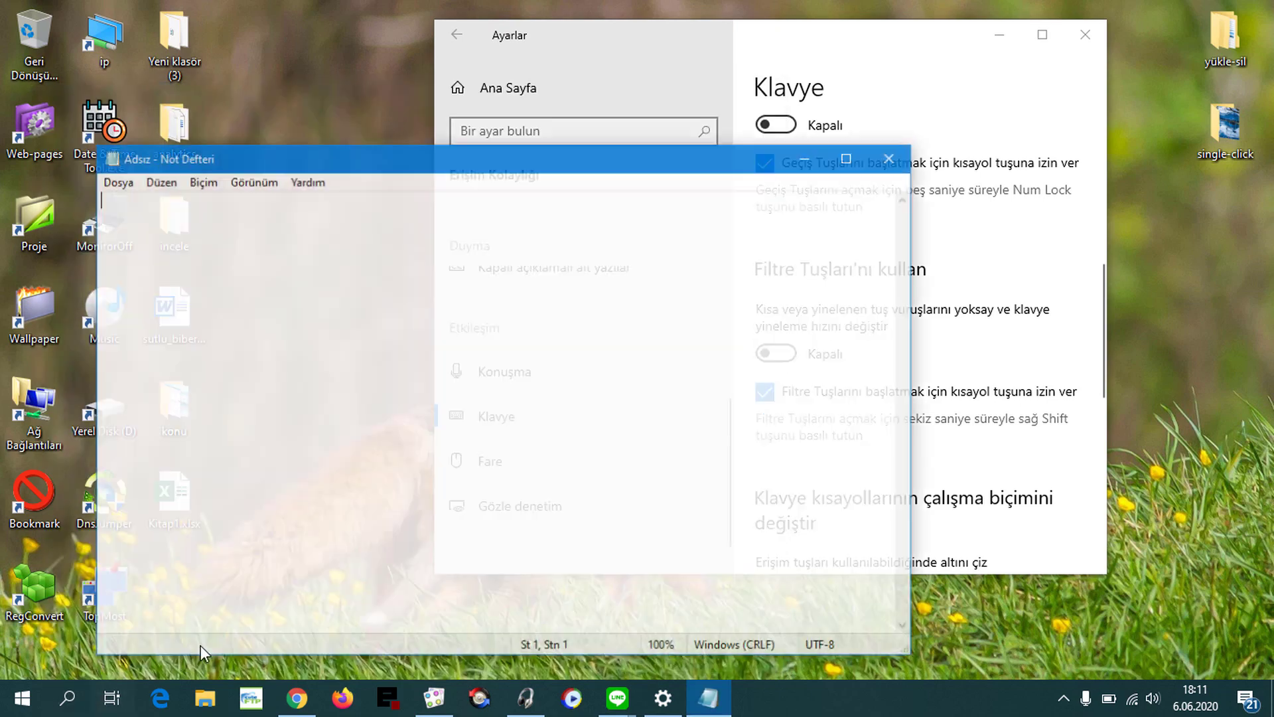
type("ceofix.com")
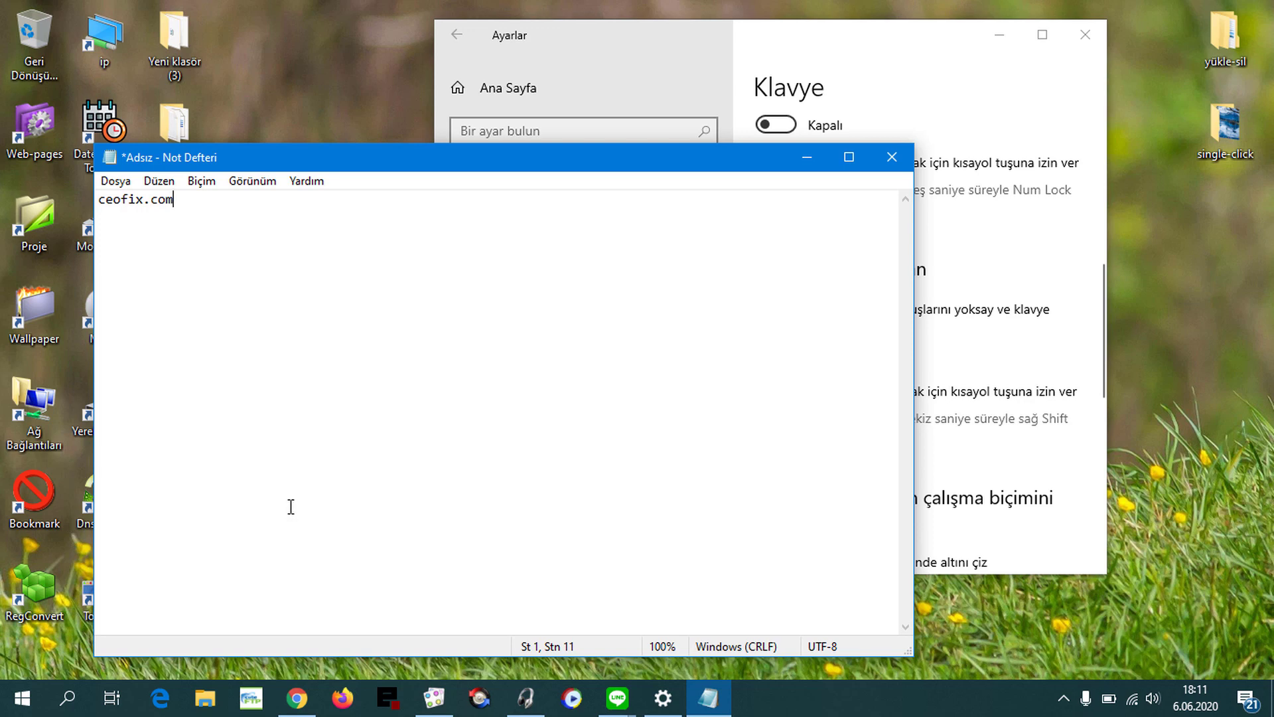
Test the normal key repeat by adding a long run of the letter m after ceofix.com, and delete the extra letters
type("mmmmmmmmmmmmmmmmmmmmmmmmmmmmmmmmmmmmmmmmmm")
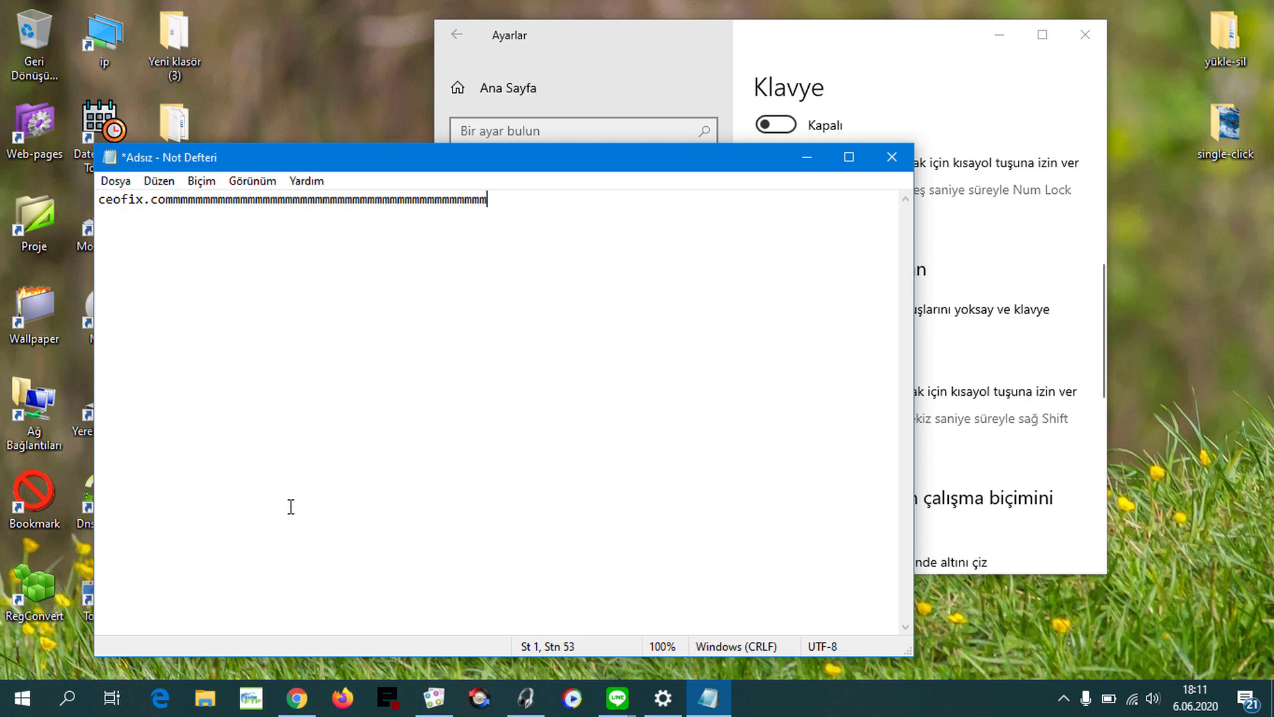
type("mmmmmmmmmmm")
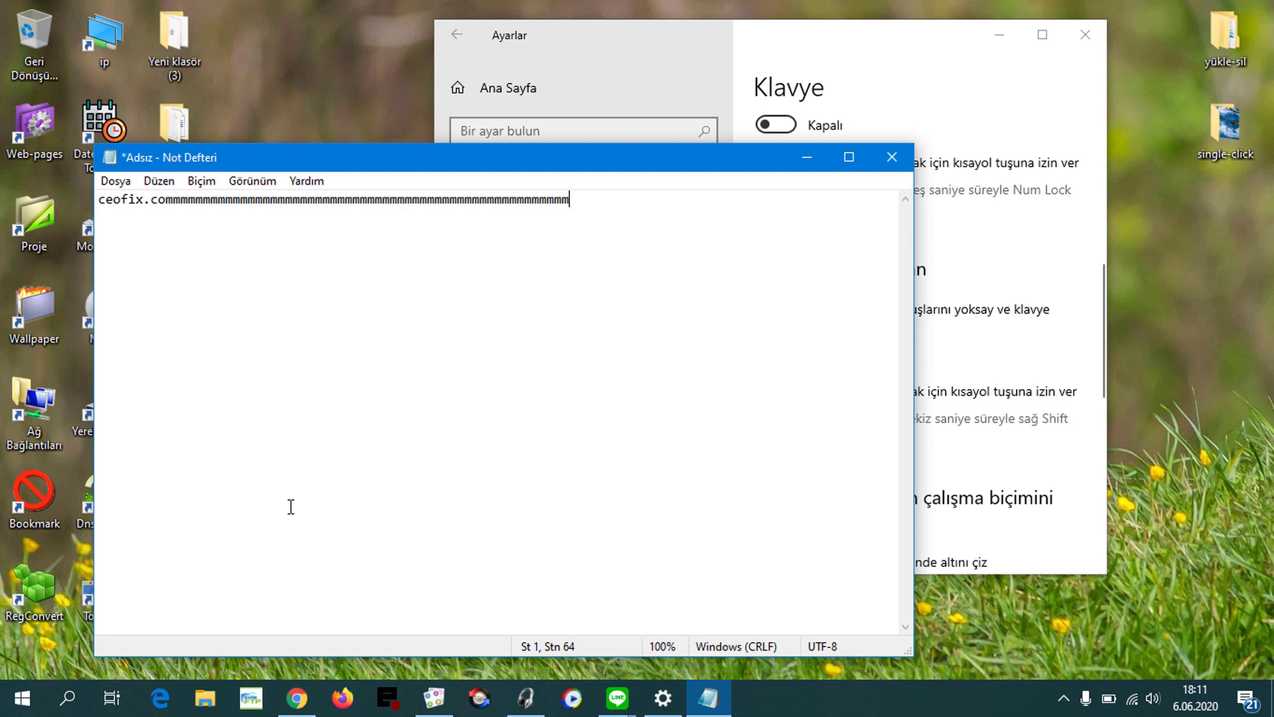
key("BackSpace")
key("BackSpace")
key("BackSpace")
key("BackSpace")
key("BackSpace")
key("BackSpace")
key("BackSpace")
key("BackSpace")
key("BackSpace")
key("BackSpace")
key("BackSpace")
key("BackSpace")
key("BackSpace")
key("BackSpace")
key("BackSpace")
key("BackSpace")
key("BackSpace")
key("BackSpace")
key("BackSpace")
key("BackSpace")
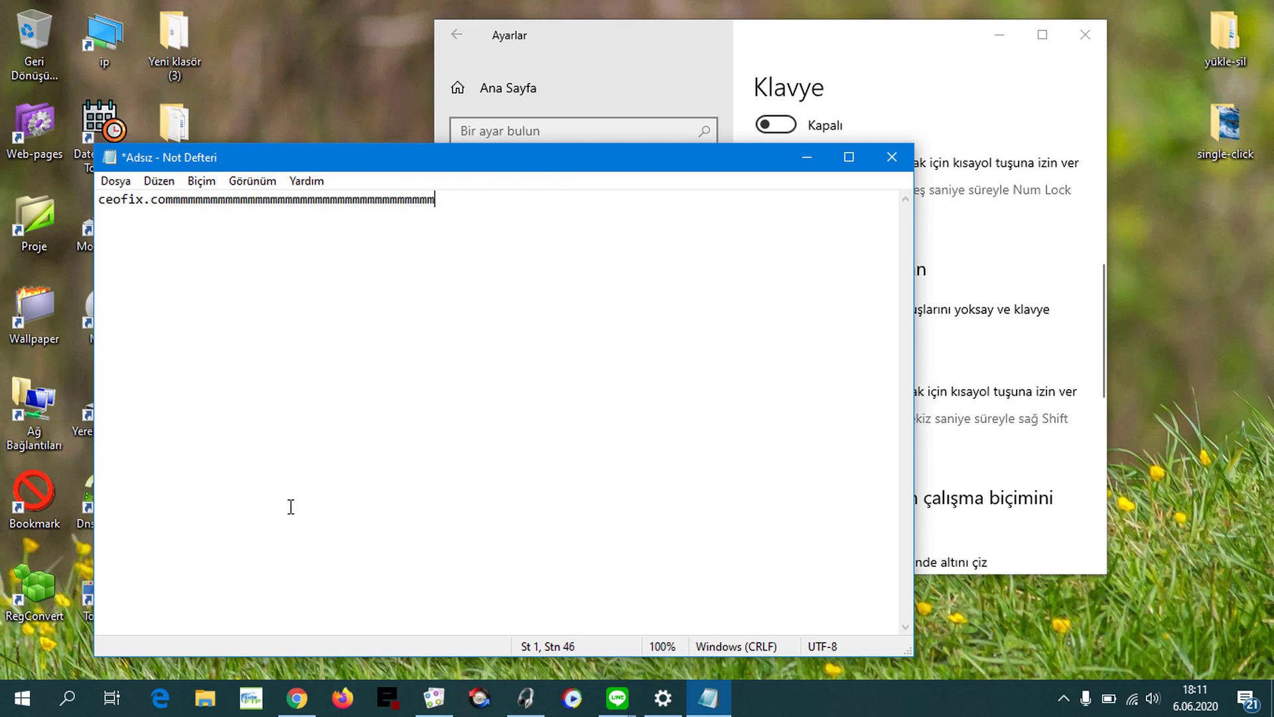
key("BackSpace")
key("BackSpace")
key("BackSpace")
key("BackSpace")
key("BackSpace")
key("BackSpace")
key("BackSpace")
key("BackSpace")
key("BackSpace")
key("BackSpace")
key("BackSpace")
key("BackSpace")
key("BackSpace")
key("BackSpace")
key("BackSpace")
key("BackSpace")
key("BackSpace")
key("BackSpace")
key("BackSpace")
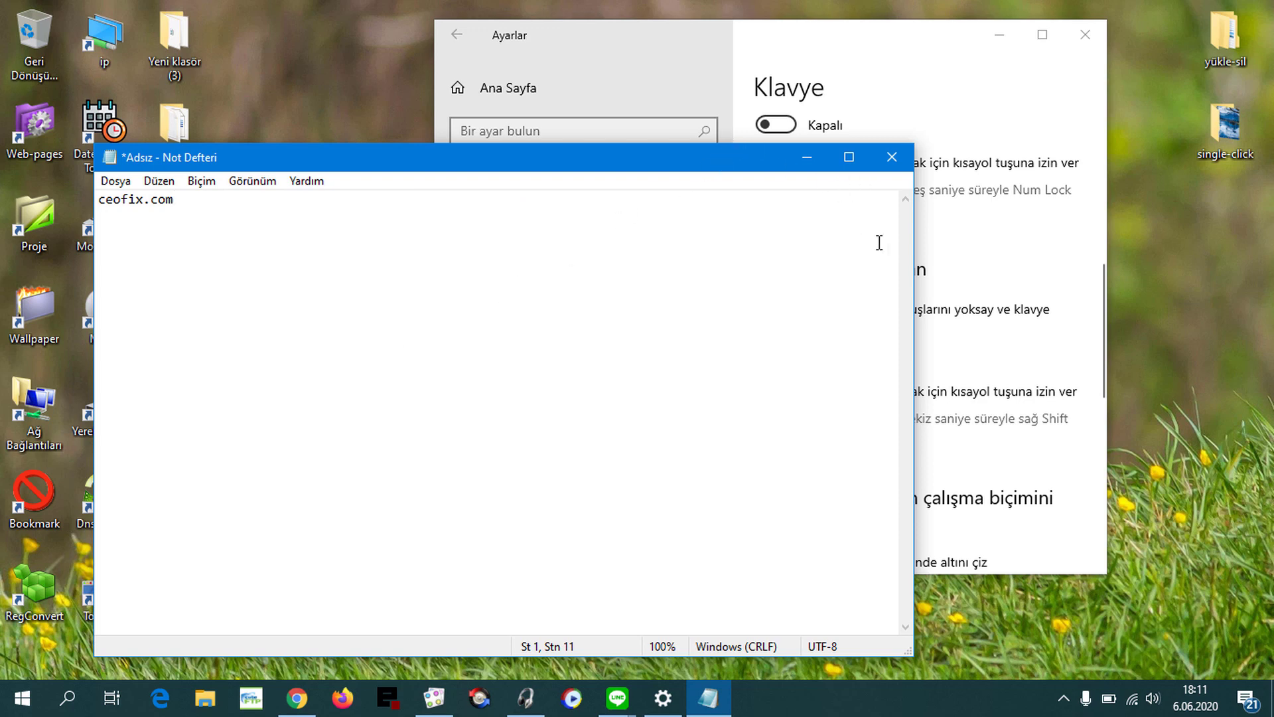
Narrow the Not Defteri window to uncover the keyboard settings and turn on Filtre Tuşları
left_click_drag(913, 248, 554, 279)
left_click(812, 361)
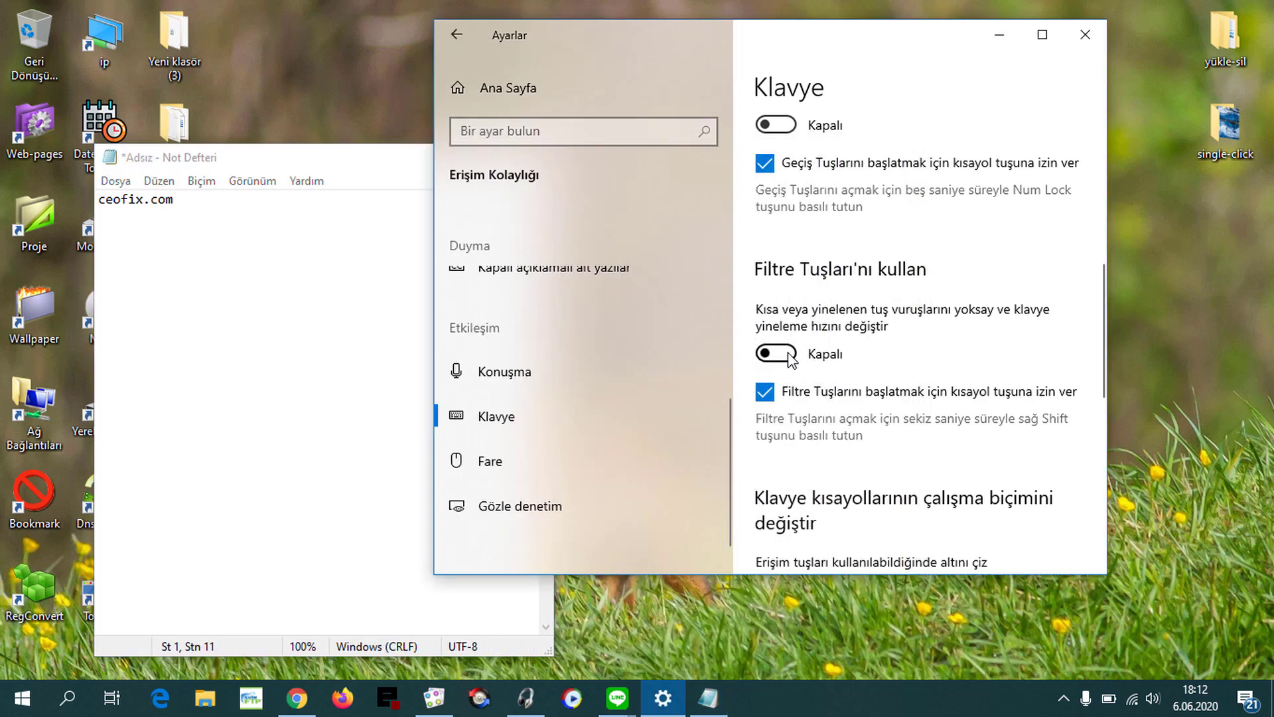
left_click(790, 353)
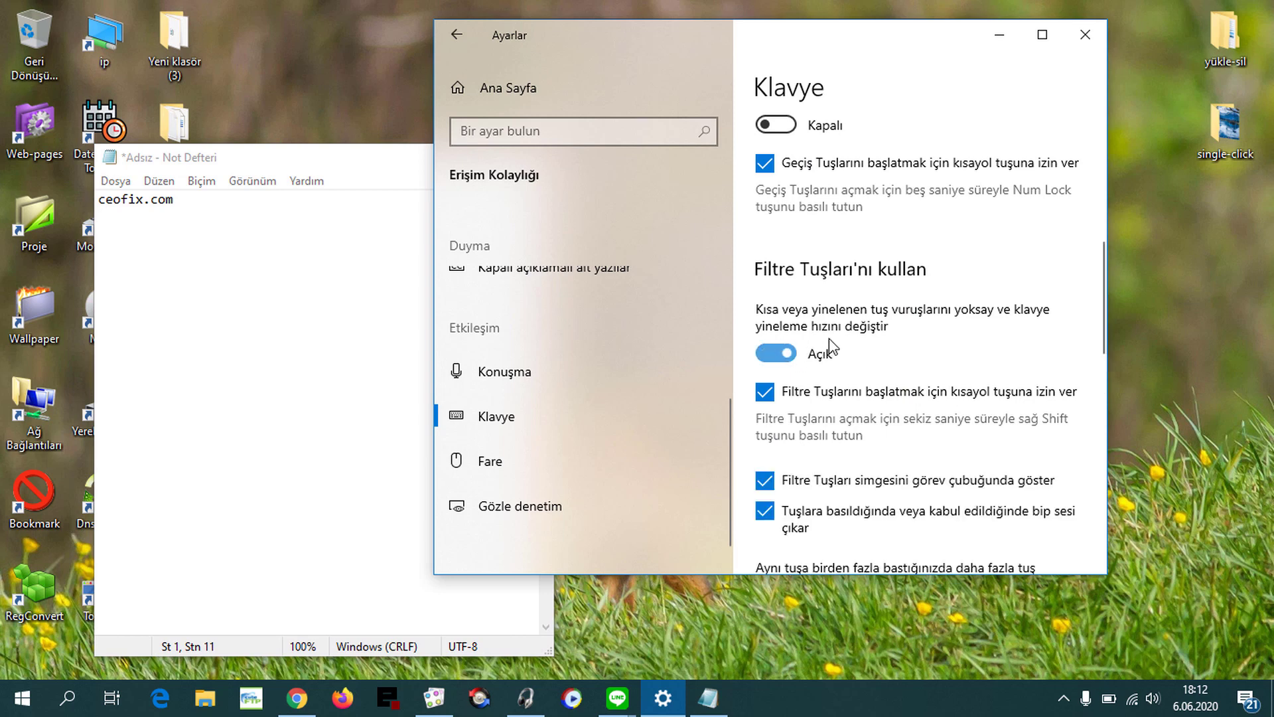
Test typing with Filtre Tuşları on by adding 15 extra m letters after ceofix.com in Not Defteri, and delete them again
left_click(341, 374)
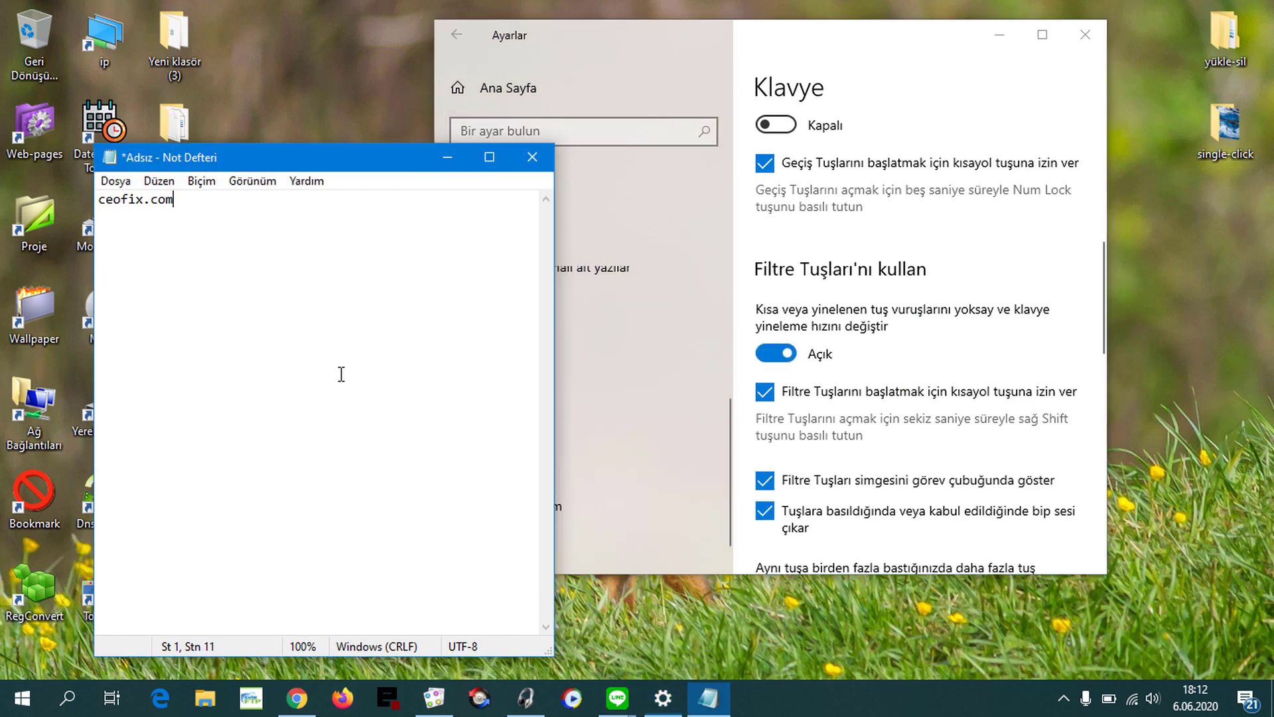
type("mm")
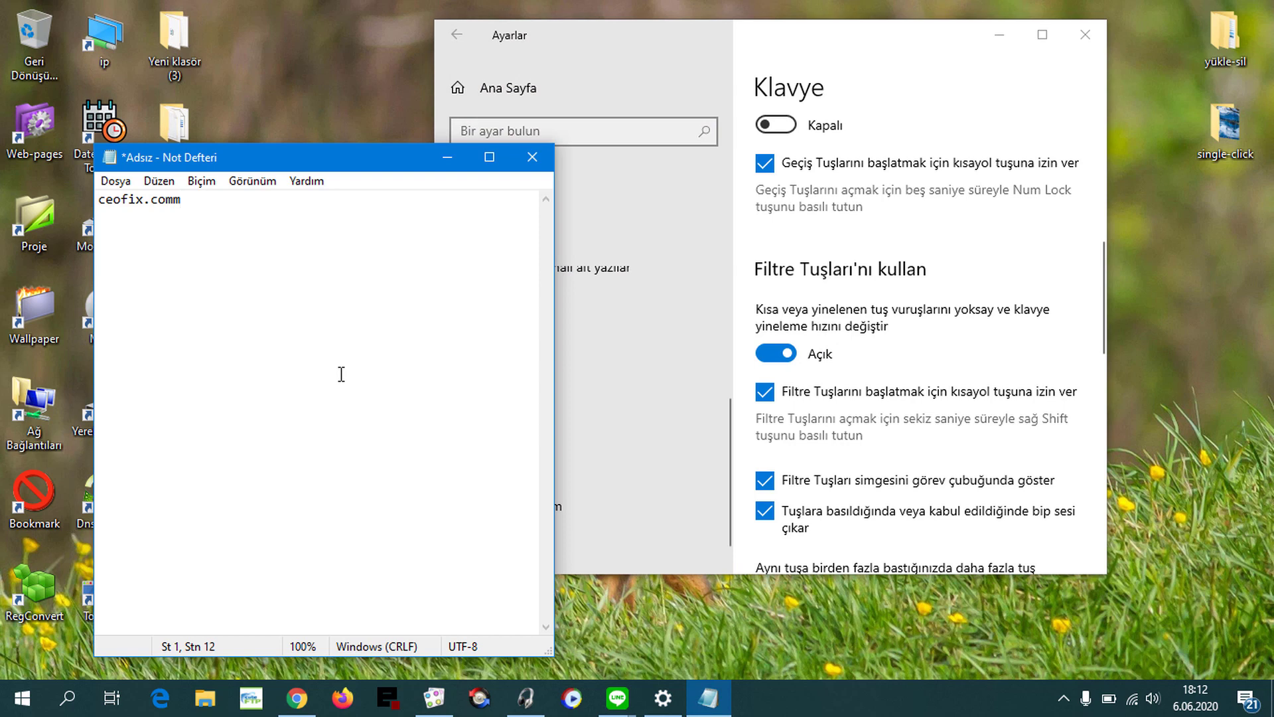
type("mmmmmmm")
type("mmmmmm")
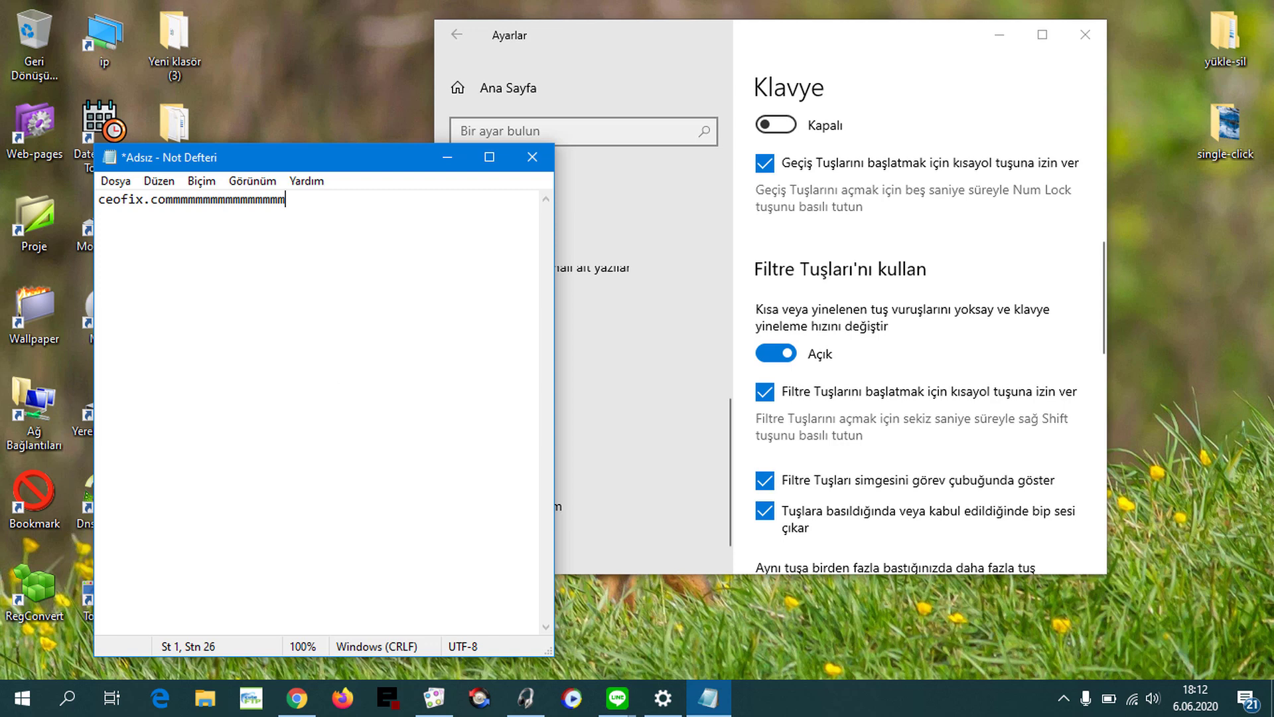
key("BackSpace")
key("BackSpace")
key("BackSpace")
key("BackSpace")
key("BackSpace")
key("BackSpace")
key("BackSpace")
key("BackSpace")
key("BackSpace")
key("BackSpace")
key("BackSpace")
key("BackSpace")
key("BackSpace")
key("BackSpace")
key("BackSpace")
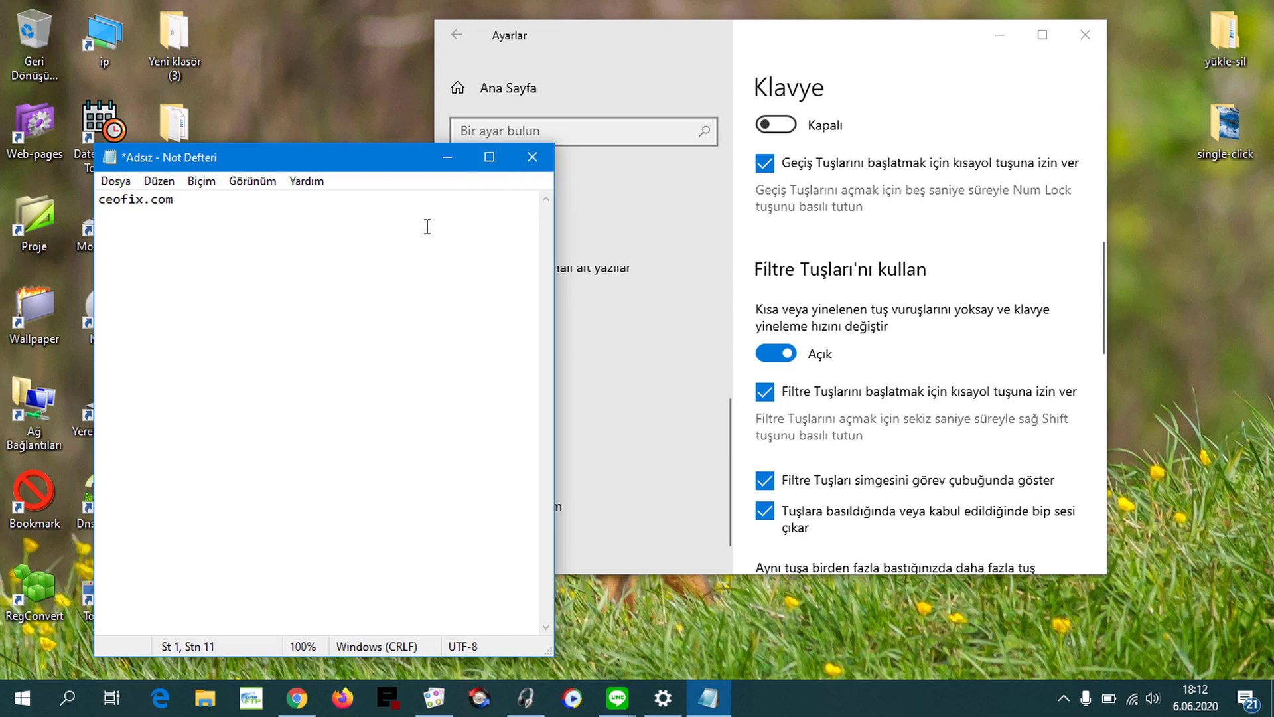
Close Not Defteri without saving the note, and close the Settings window
left_click(539, 166)
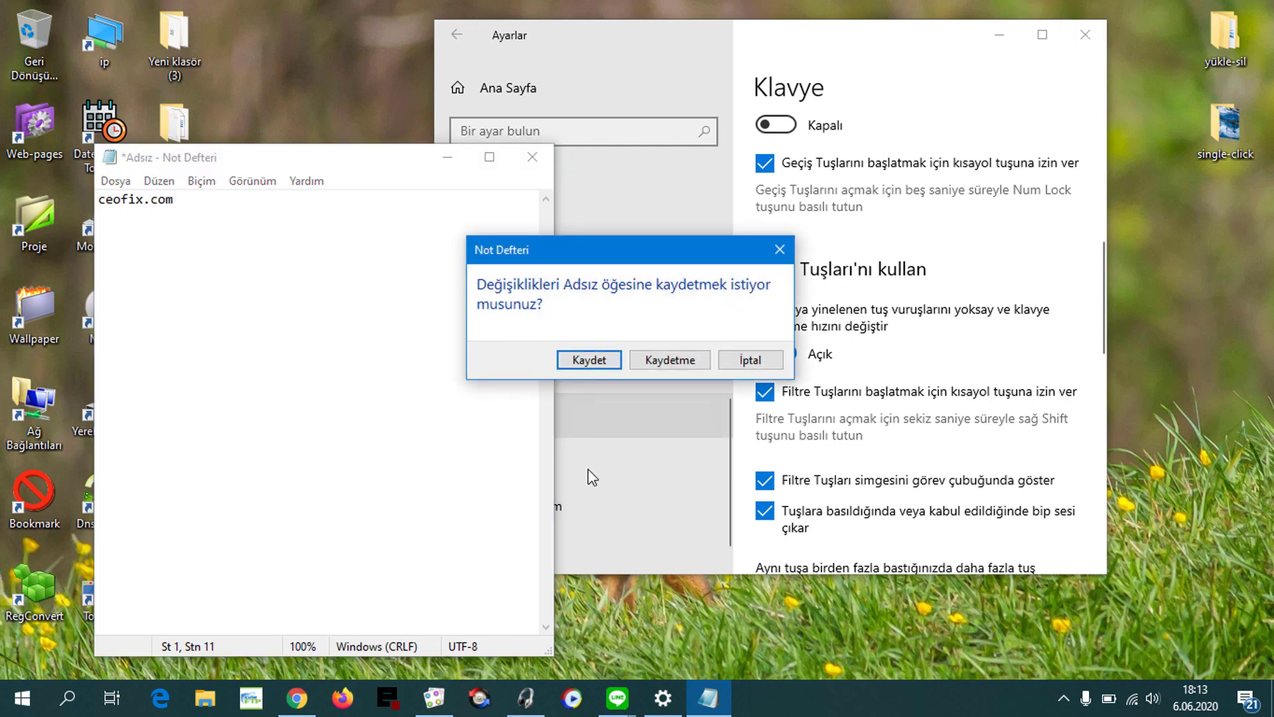
left_click(697, 363)
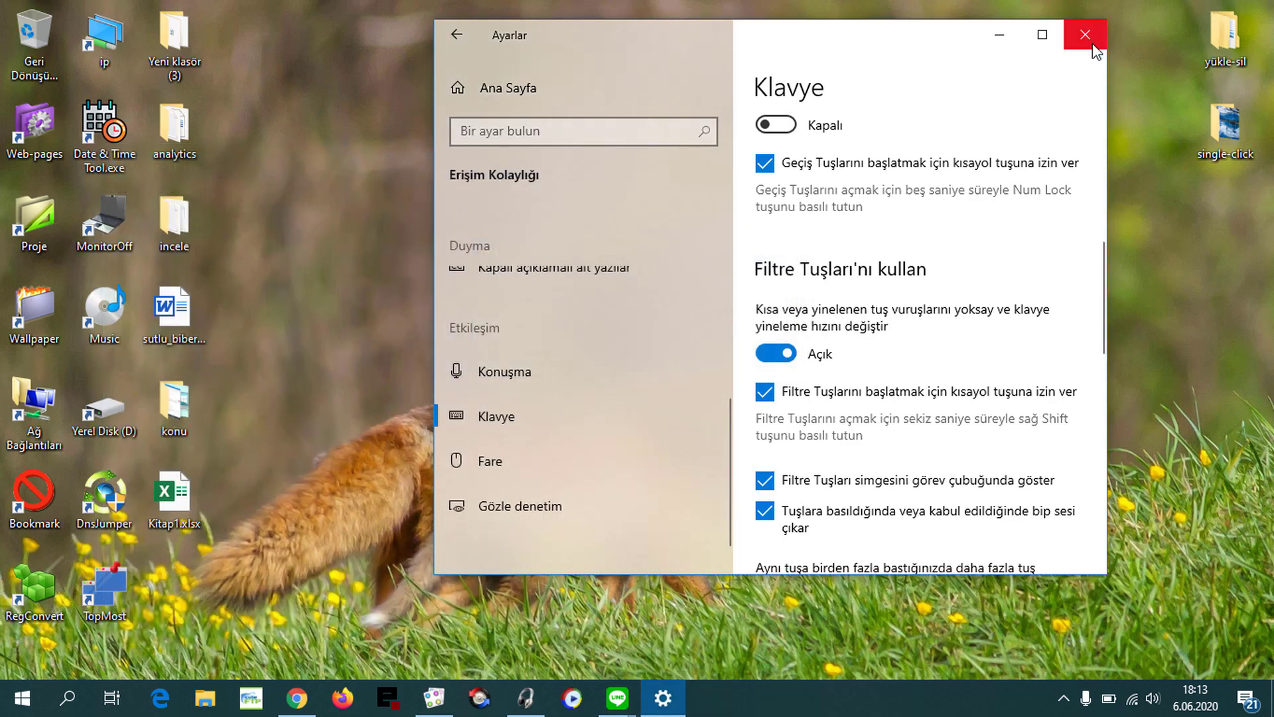
left_click(1085, 36)
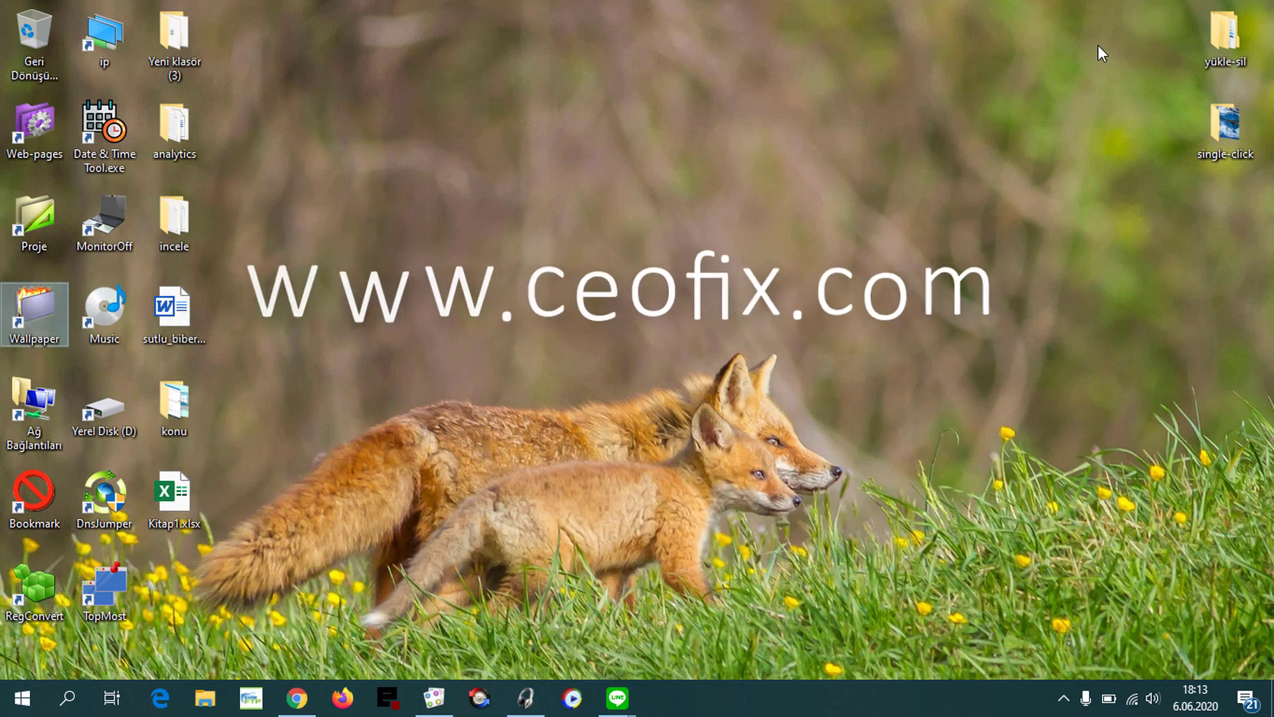